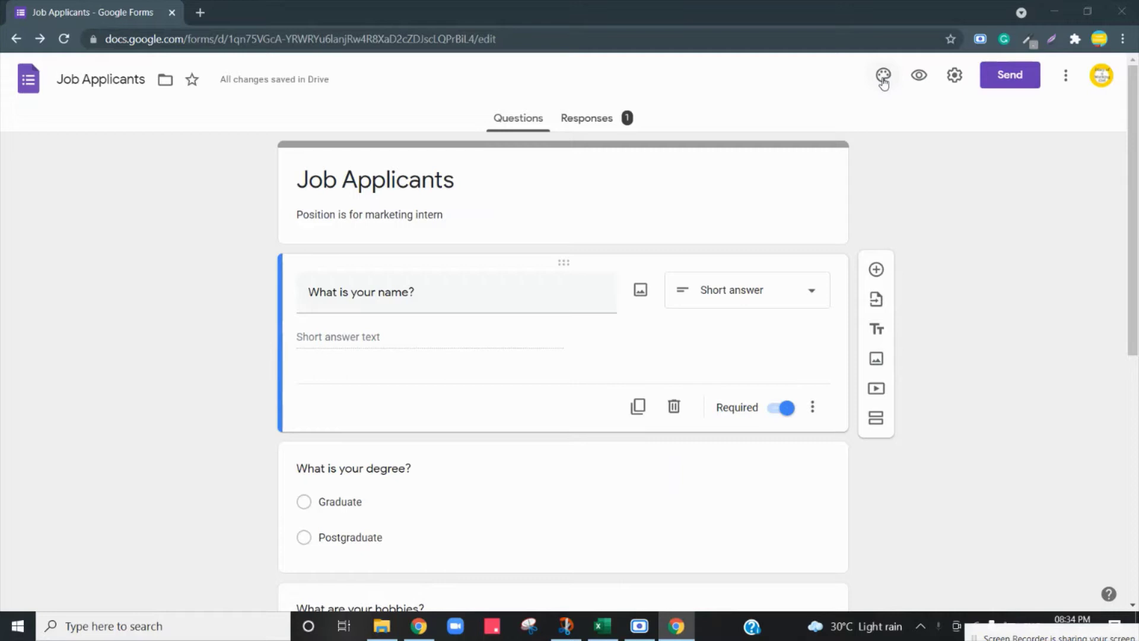
Try blue, red and deep orange theme colours, settle on orange with a deeper orange background.
{"action": "left_click", "coordinate": [883, 75]}
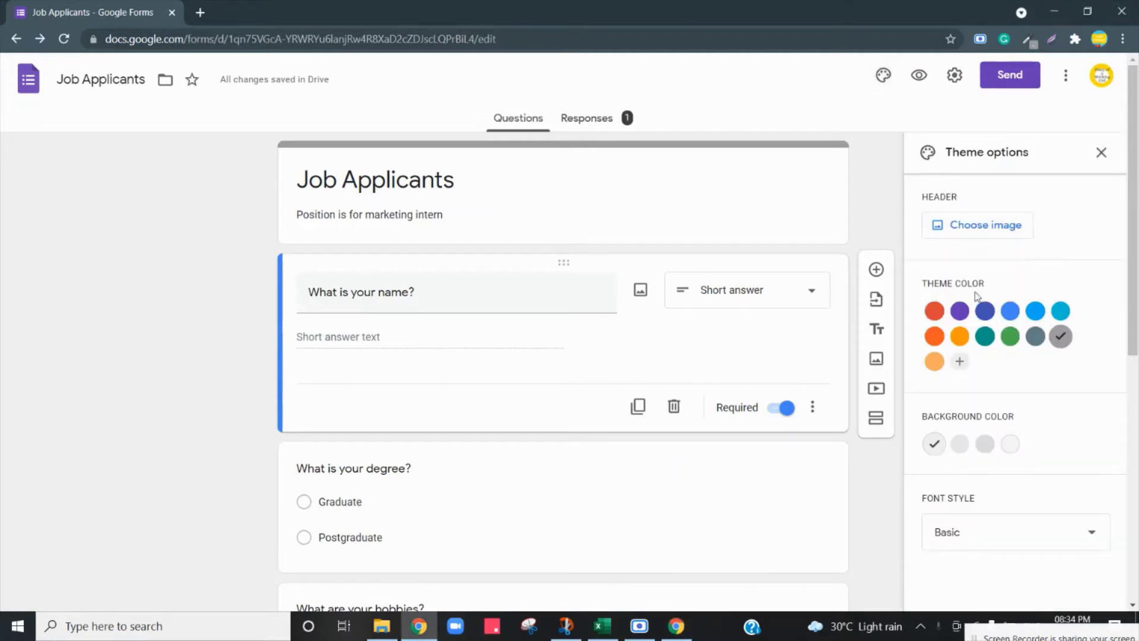
{"action": "left_click", "coordinate": [1030, 314]}
{"action": "left_click", "coordinate": [933, 310]}
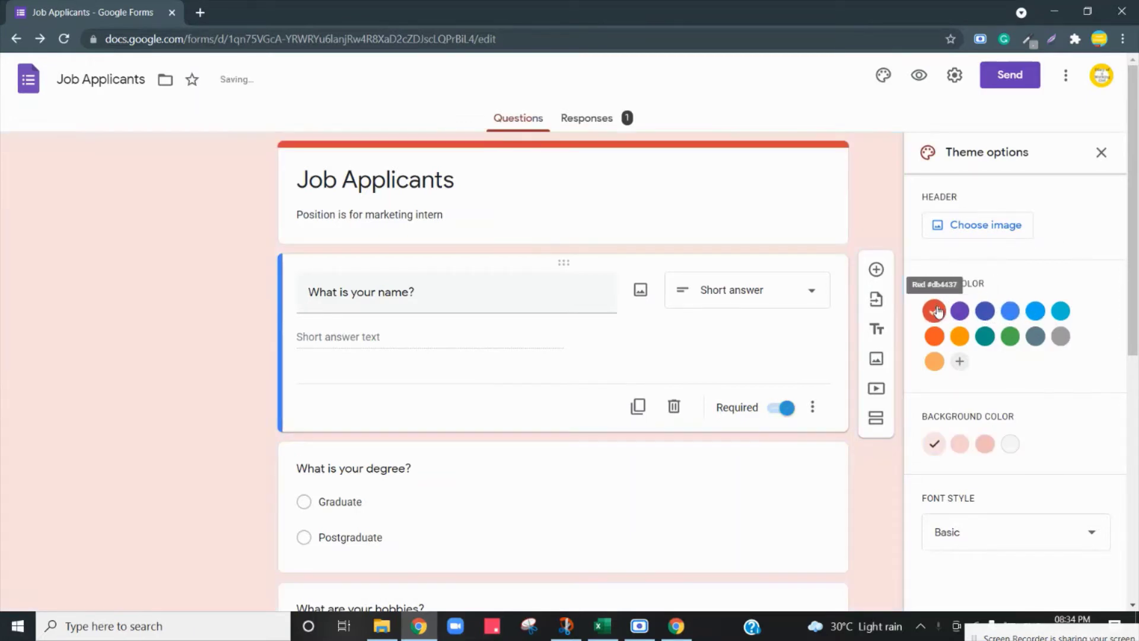
{"action": "left_click", "coordinate": [935, 339]}
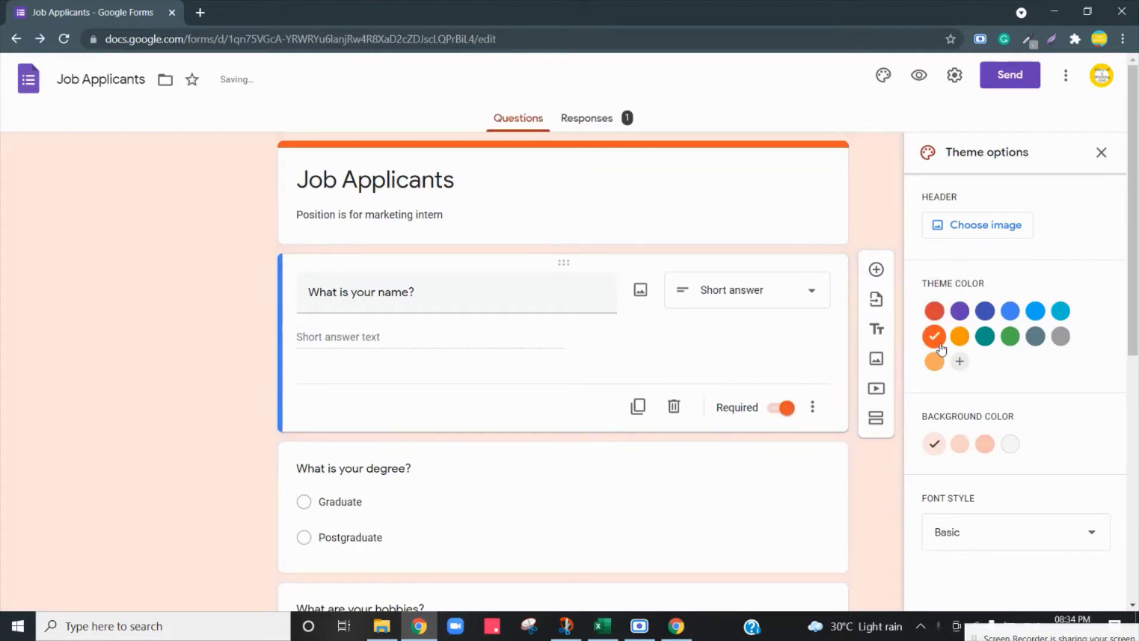
{"action": "left_click", "coordinate": [960, 337]}
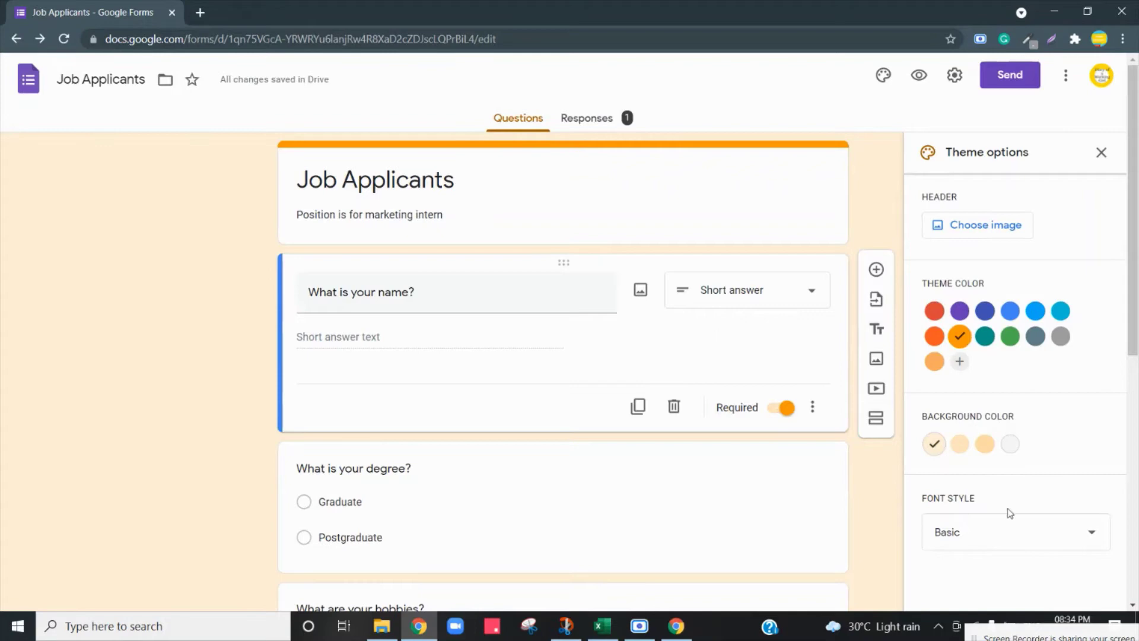
{"action": "left_click", "coordinate": [985, 444]}
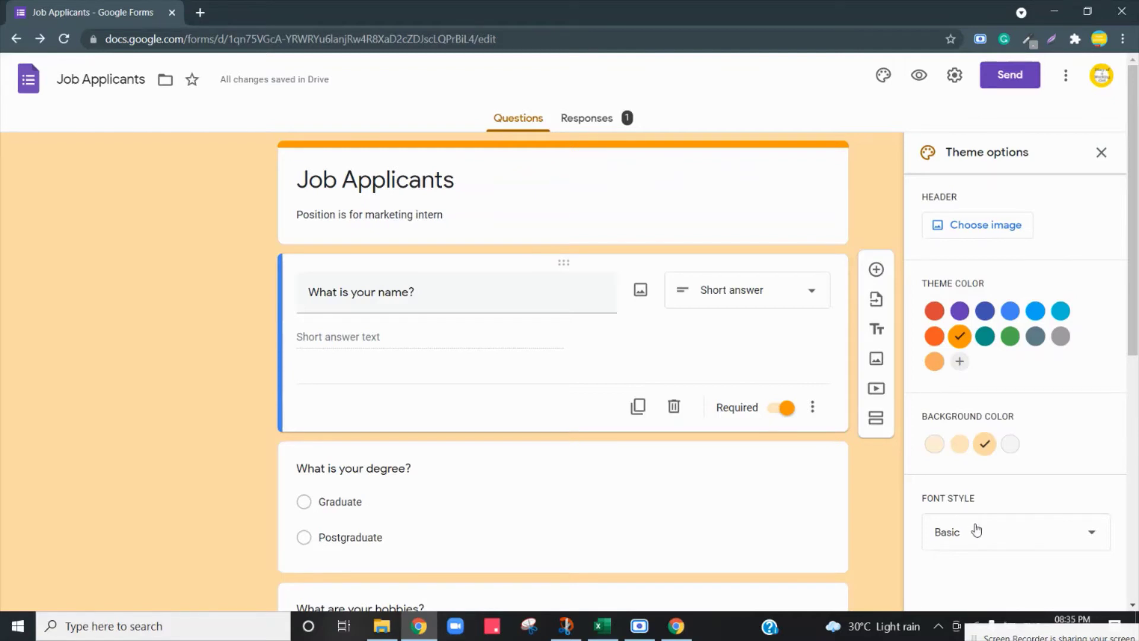
Try the Decorative font style, then apply Playful to the form.
{"action": "left_click", "coordinate": [976, 530]}
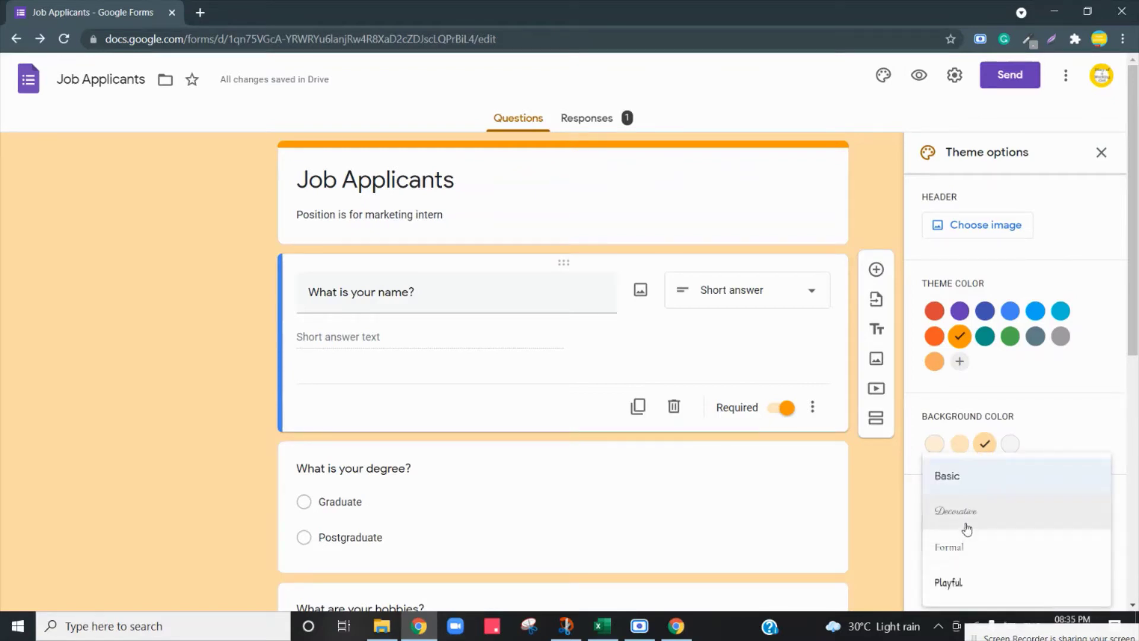
{"action": "left_click", "coordinate": [966, 529]}
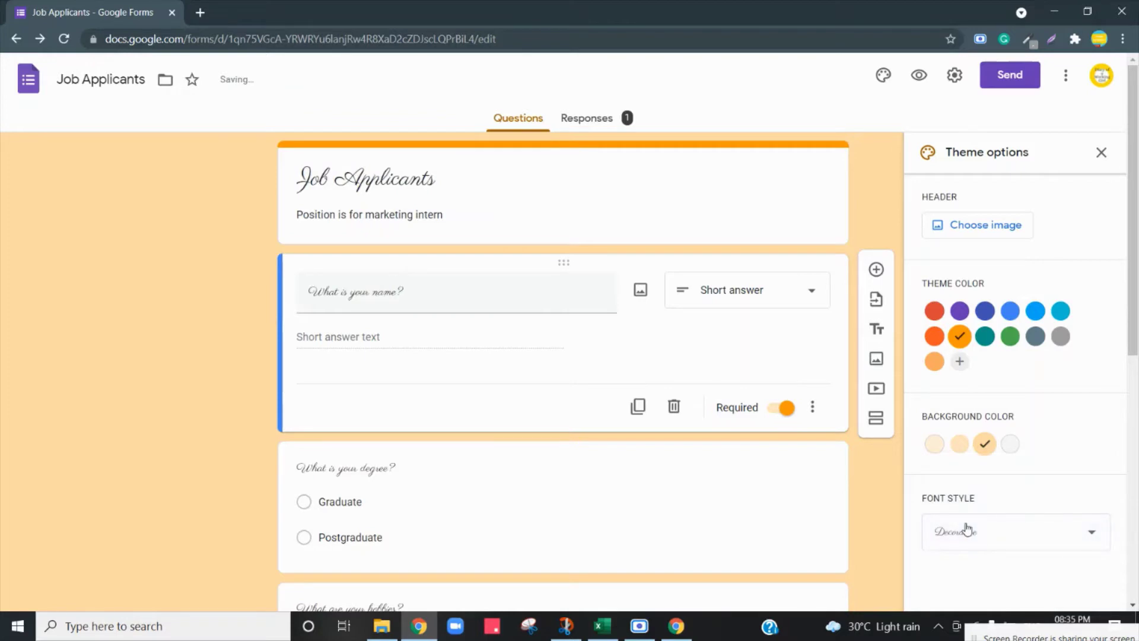
{"action": "left_click", "coordinate": [984, 534]}
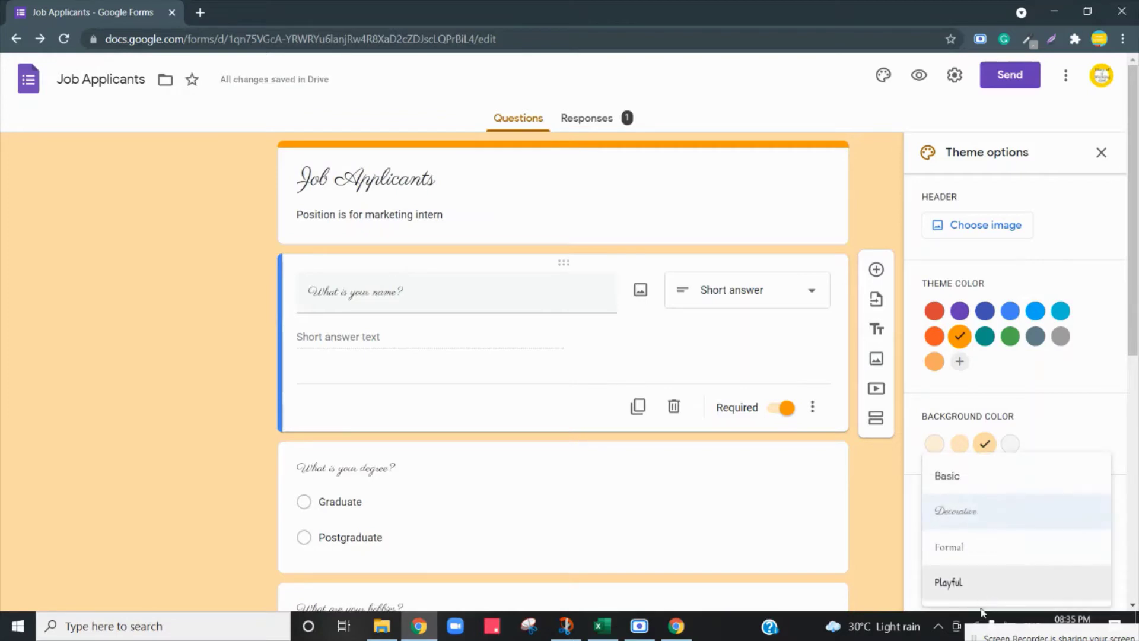
{"action": "left_click", "coordinate": [965, 581]}
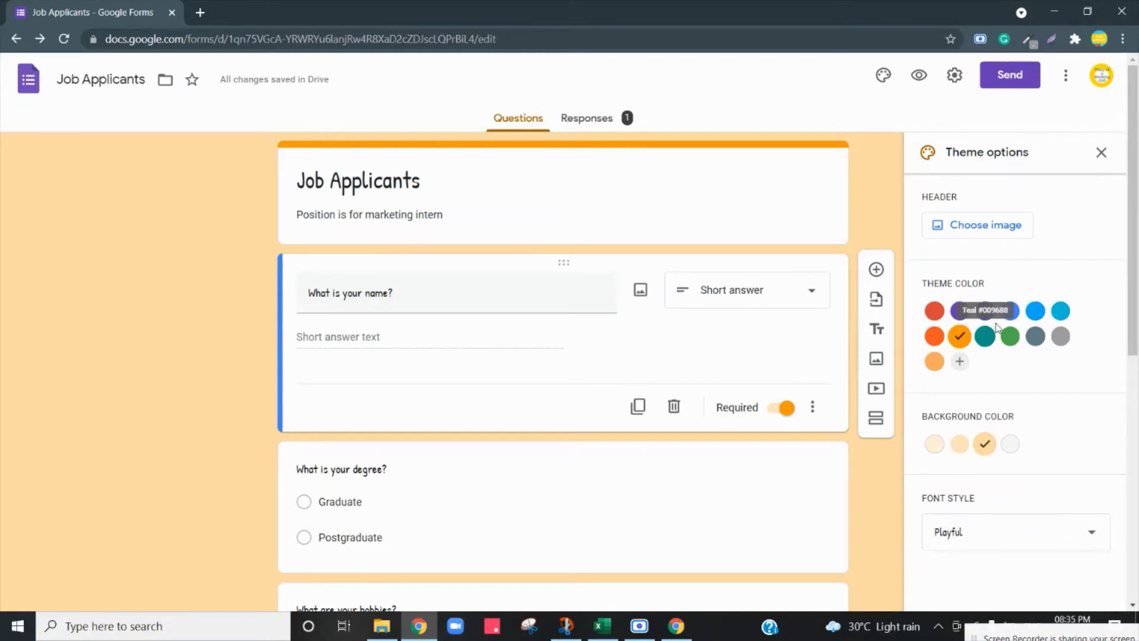
Insert the colourful pencils photo from the theme images as the form header.
{"action": "left_click", "coordinate": [989, 231]}
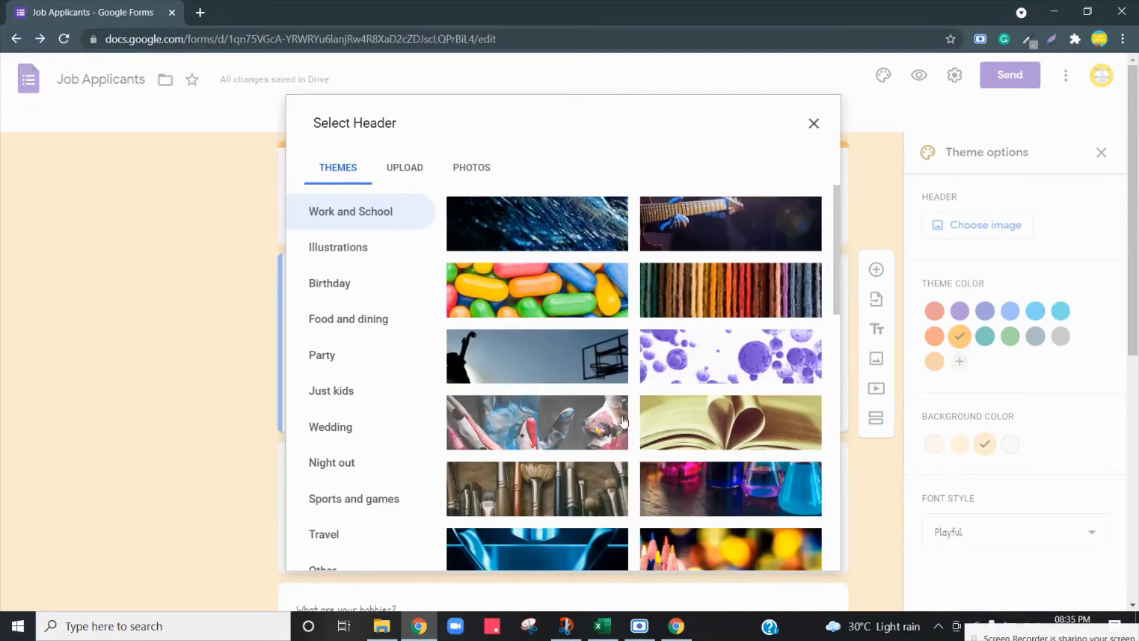
{"action": "scroll", "coordinate": [681, 482], "scroll_direction": "down", "scroll_amount": 2}
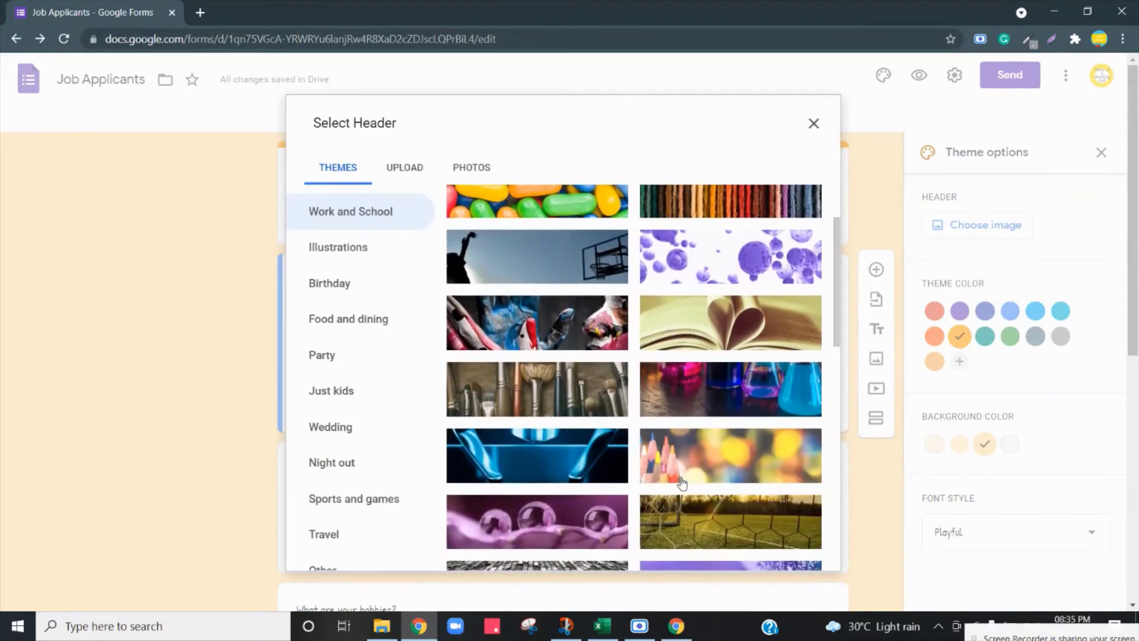
{"action": "left_click", "coordinate": [681, 465]}
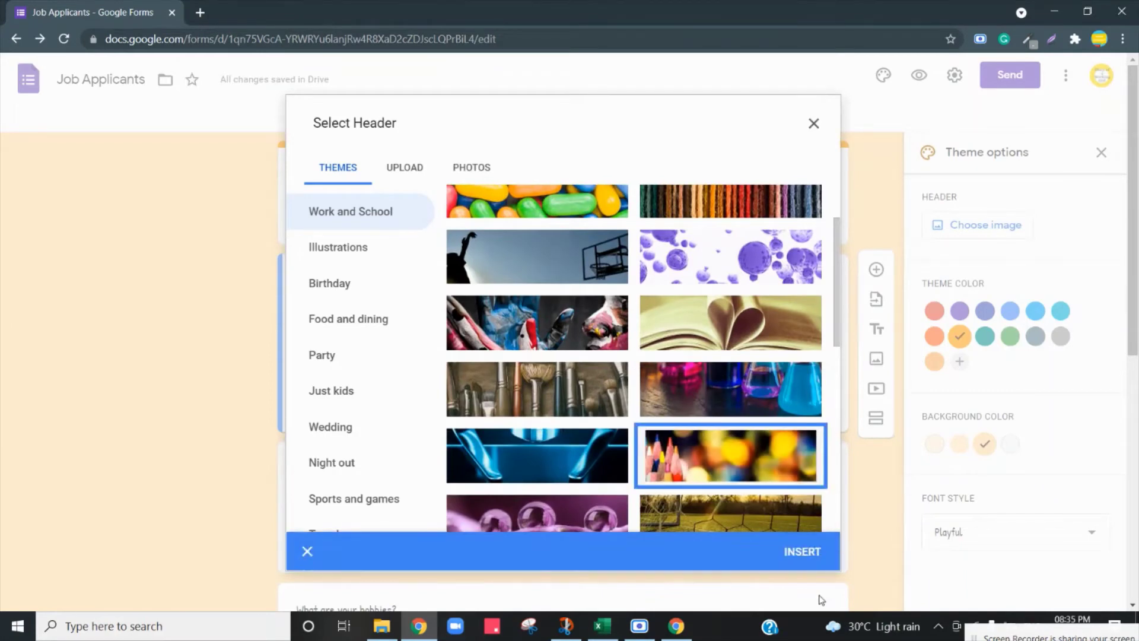
{"action": "left_click", "coordinate": [803, 553]}
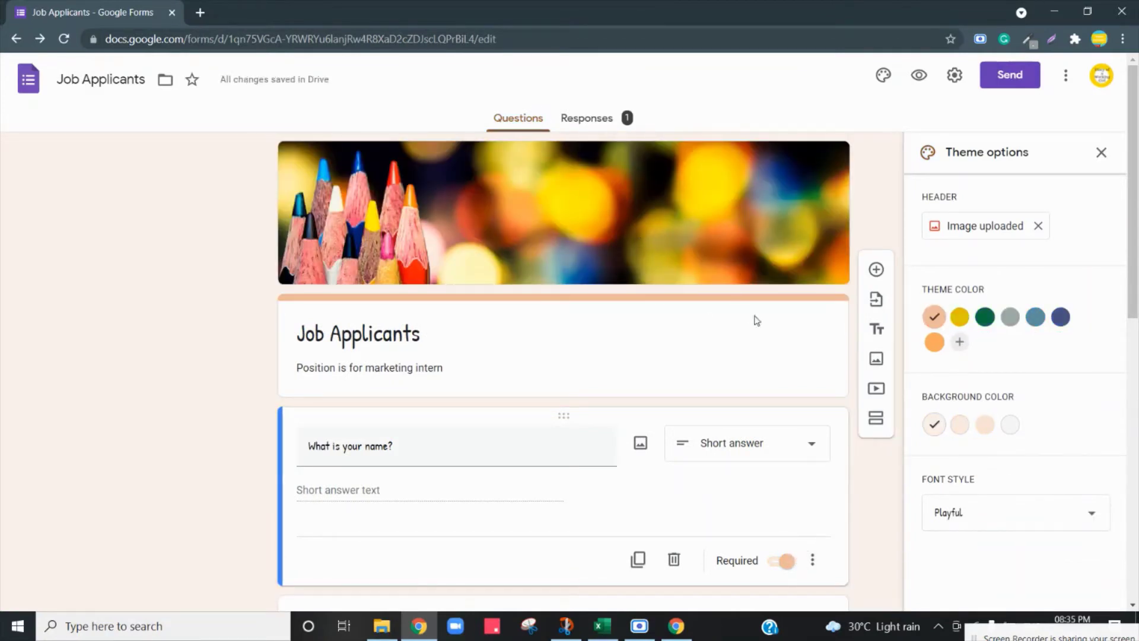
Pick the dark green theme colour swatch, giving the form a pale green background.
{"action": "left_click", "coordinate": [984, 319]}
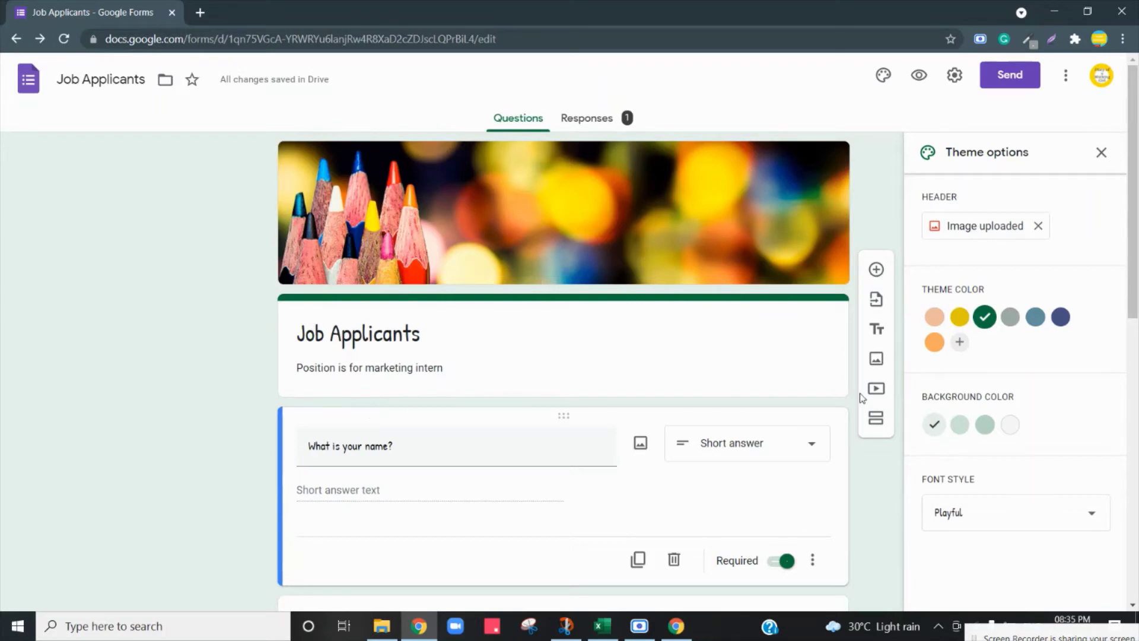
Search images for 'profile' and insert the cartoon face below the name question.
{"action": "left_click", "coordinate": [876, 361]}
{"action": "type", "text": "profile"}
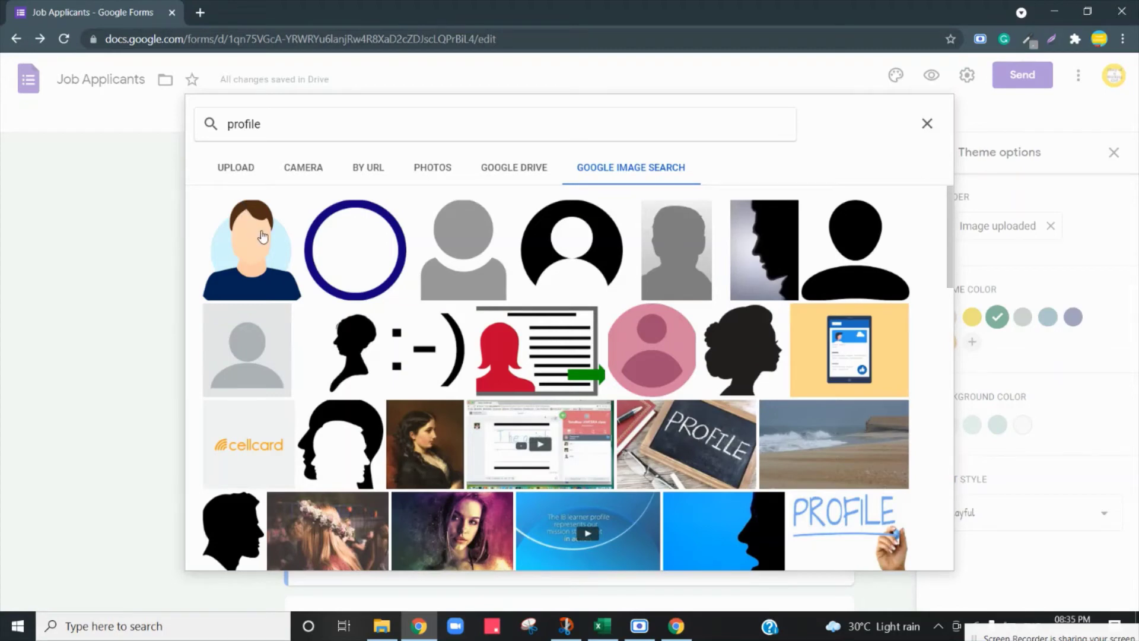
{"action": "left_click", "coordinate": [263, 235]}
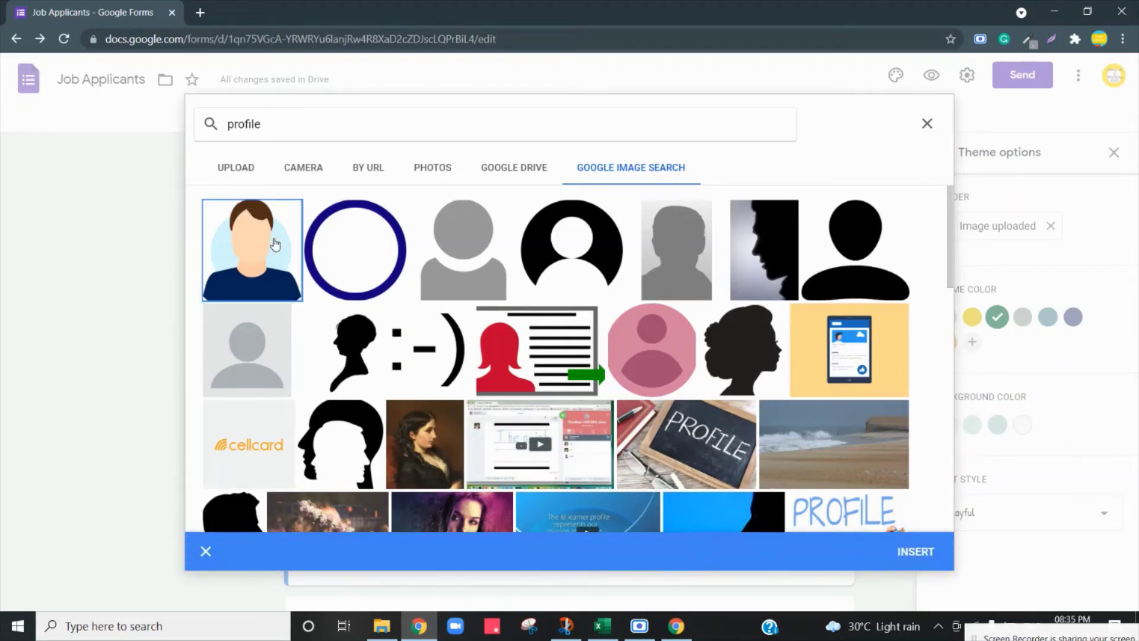
{"action": "left_click", "coordinate": [910, 558]}
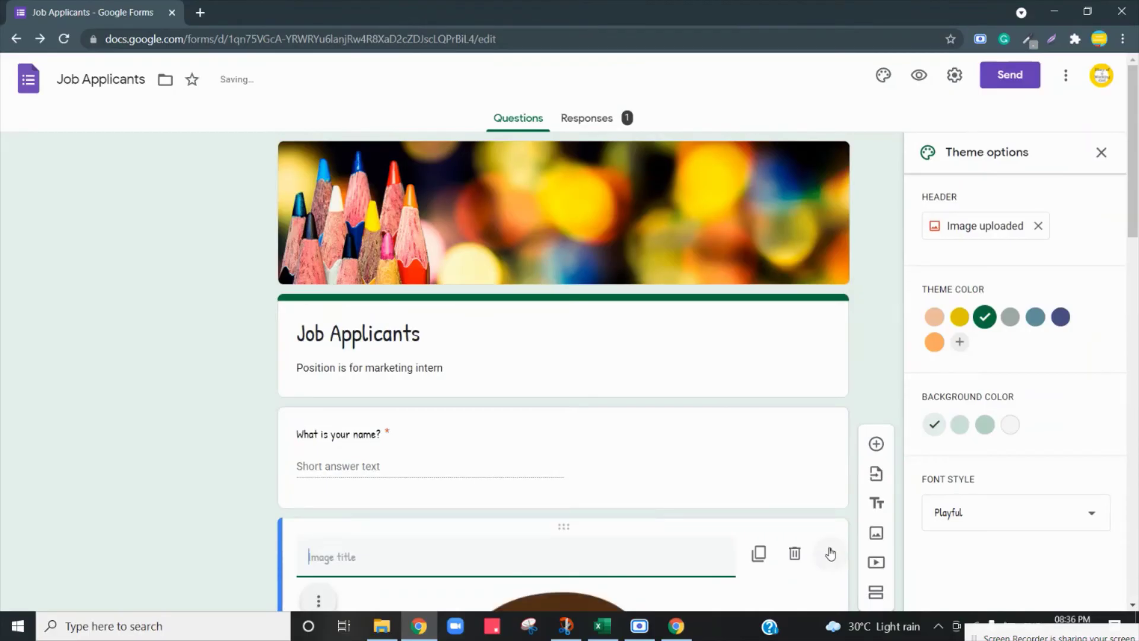
{"action": "scroll", "coordinate": [828, 553], "scroll_direction": "down", "scroll_amount": 2}
{"action": "scroll", "coordinate": [828, 551], "scroll_direction": "down", "scroll_amount": 3}
{"action": "scroll", "coordinate": [828, 550], "scroll_direction": "down", "scroll_amount": 3}
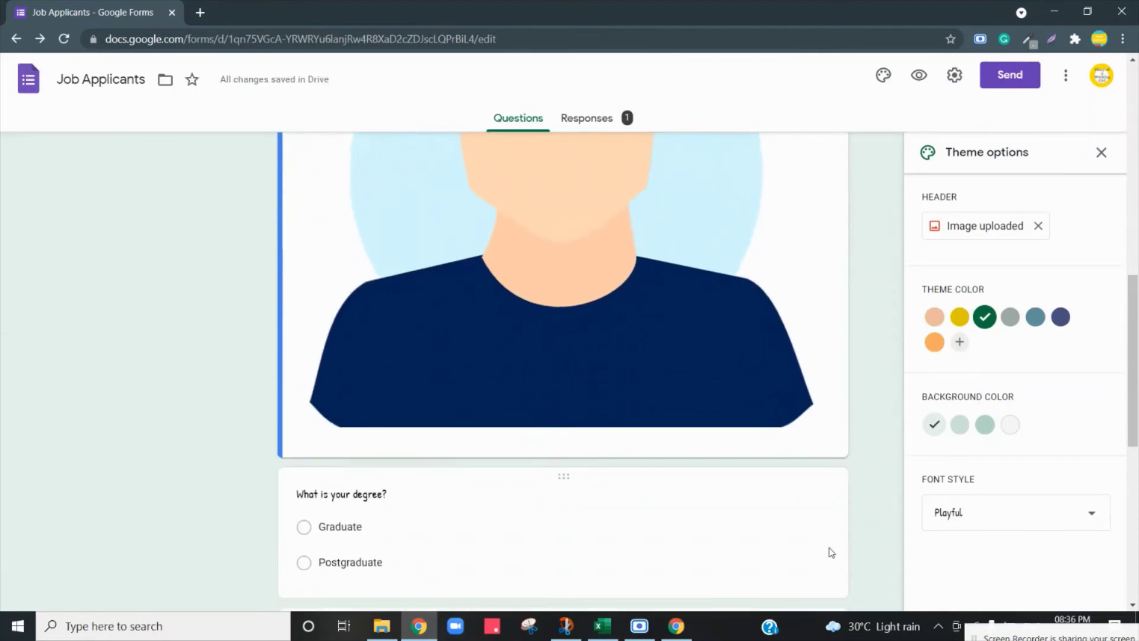
{"action": "scroll", "coordinate": [809, 460], "scroll_direction": "up", "scroll_amount": 3}
{"action": "scroll", "coordinate": [810, 460], "scroll_direction": "up", "scroll_amount": 2}
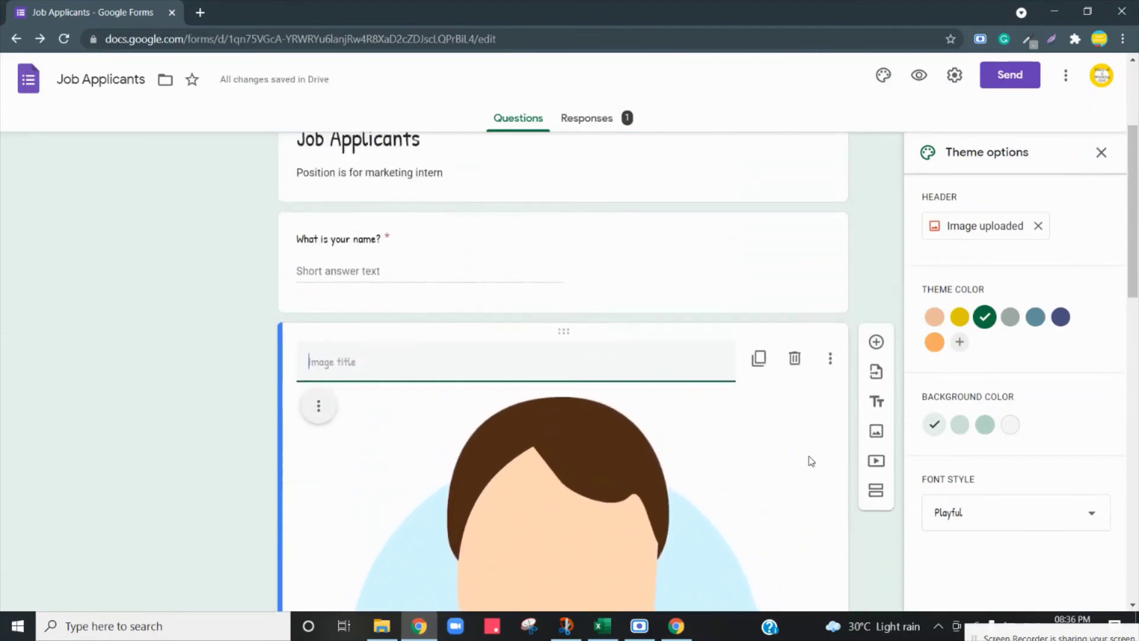
{"action": "scroll", "coordinate": [810, 460], "scroll_direction": "down", "scroll_amount": 2}
Drag the profile picture's corner handle inward to make it a small image.
{"action": "left_click", "coordinate": [659, 332]}
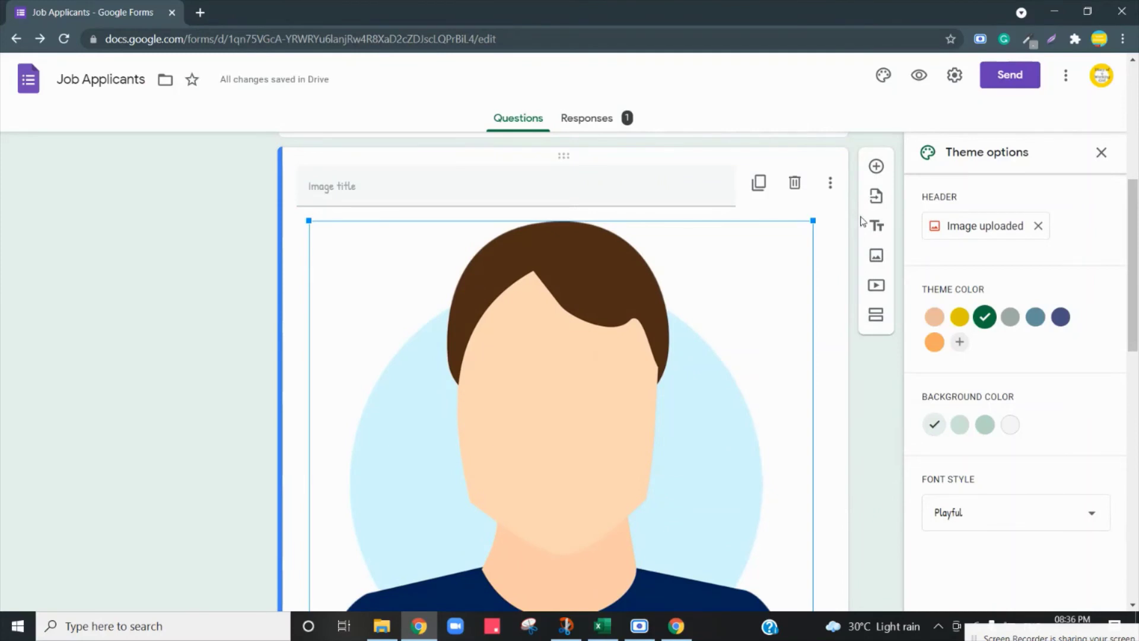
{"action": "mouse_move", "coordinate": [813, 221]}
{"action": "left_mouse_down"}
{"action": "mouse_move", "coordinate": [612, 365]}
{"action": "mouse_move", "coordinate": [496, 504]}
{"action": "left_mouse_up"}
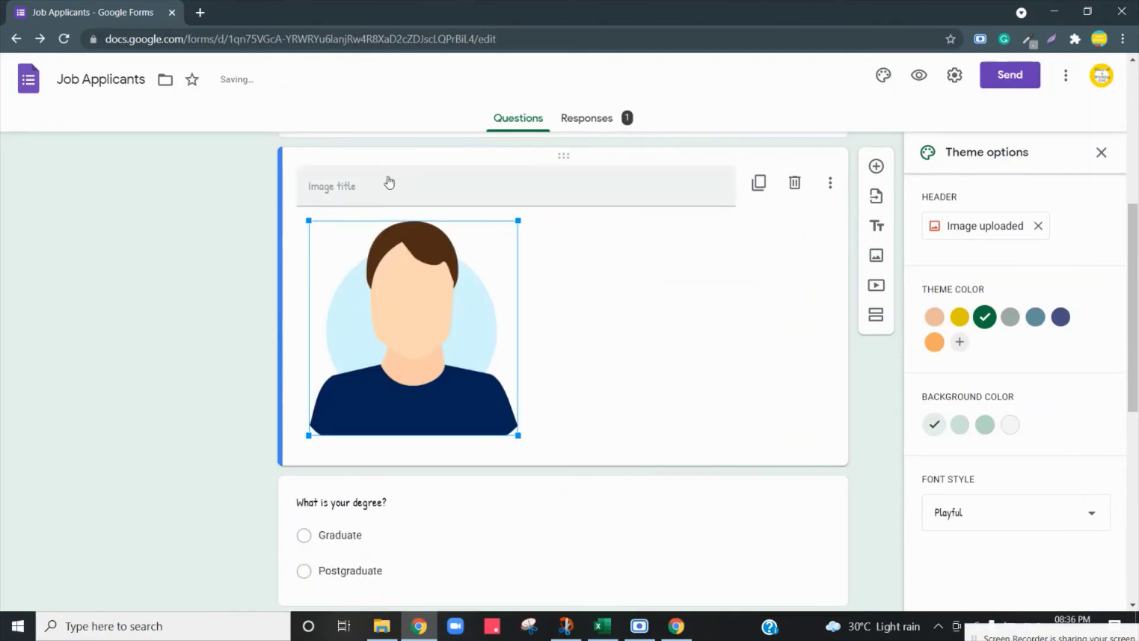
Title the profile image item 'Share your details'.
{"action": "left_click", "coordinate": [389, 189]}
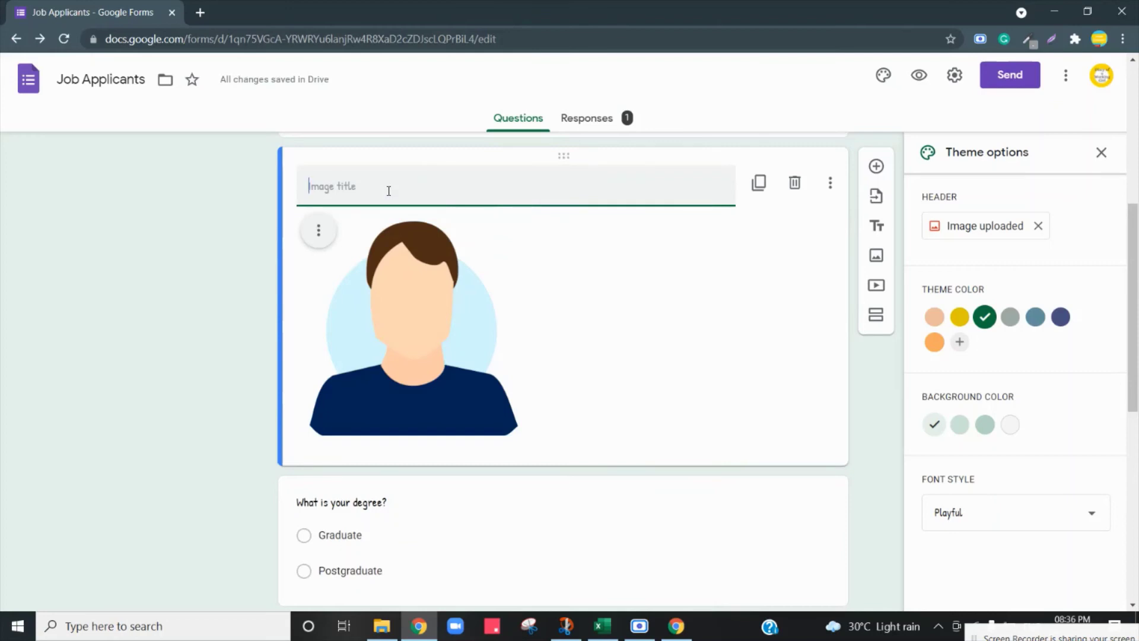
{"action": "type", "text": "Share"}
{"action": "type", "text": " your details:"}
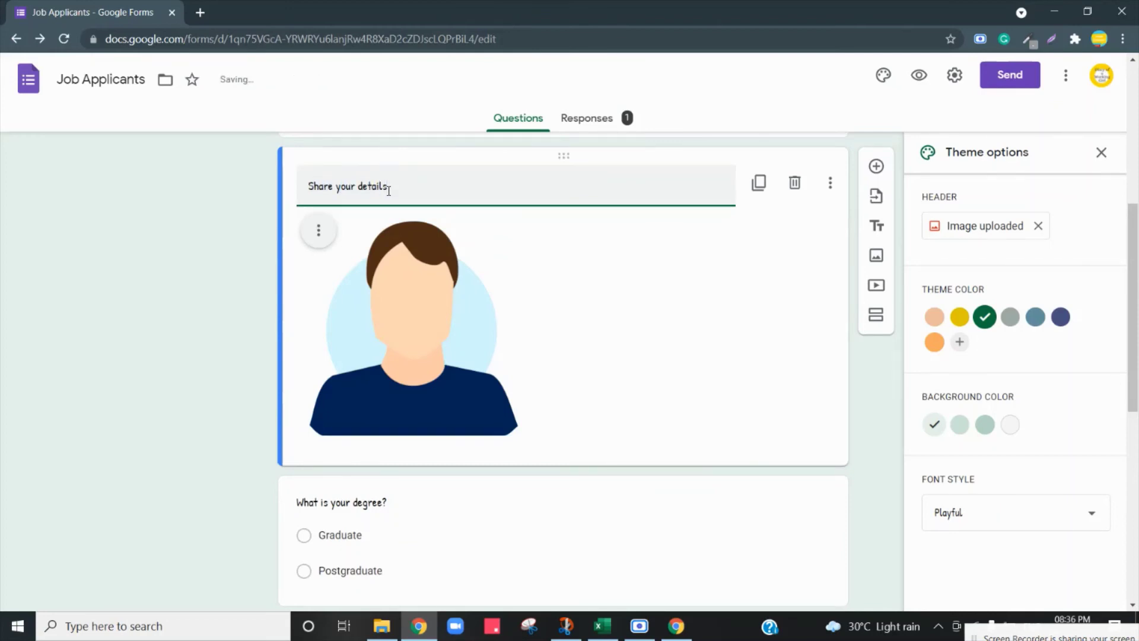
{"action": "key", "text": "Tab"}
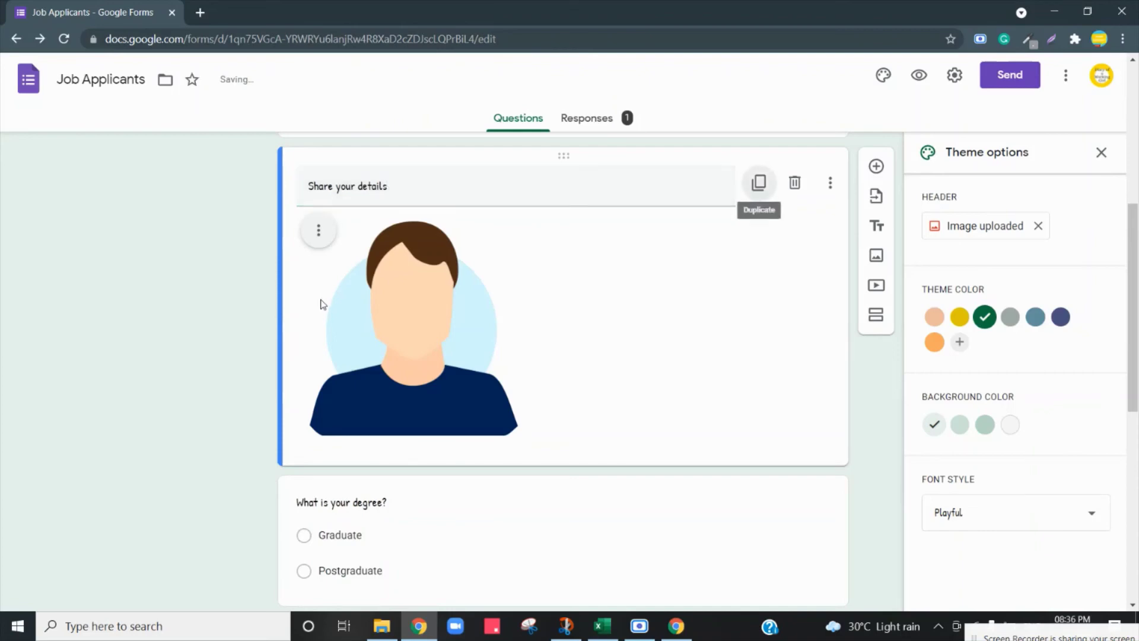